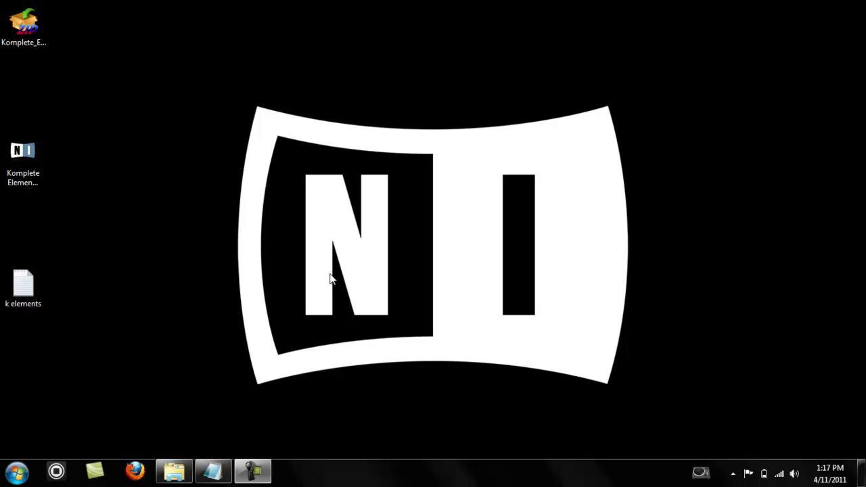
Step: Run the Komplete Elements installer and wait for verification to reach the Welcome page
click(34, 159)
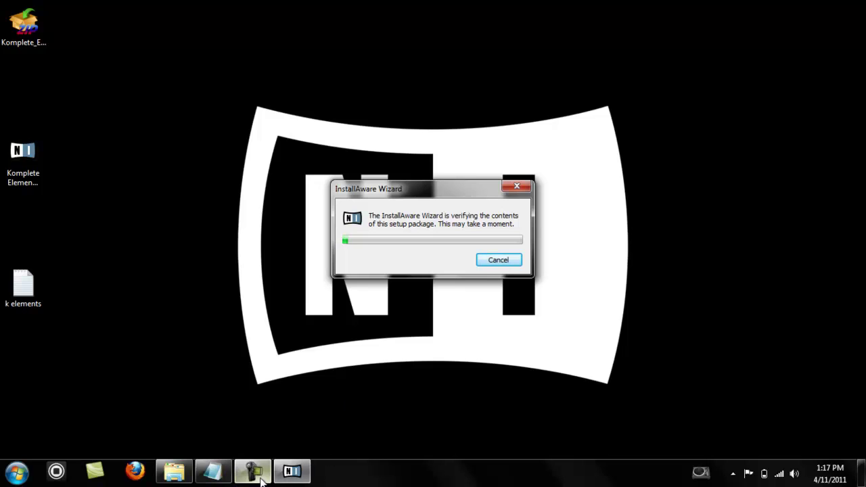
click(807, 410)
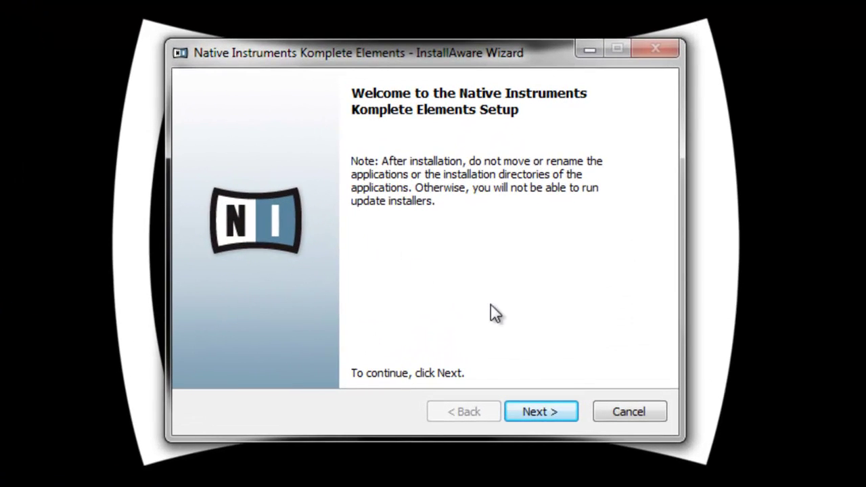
Step: Get past the Welcome page and accept the licence agreement terms
click(531, 398)
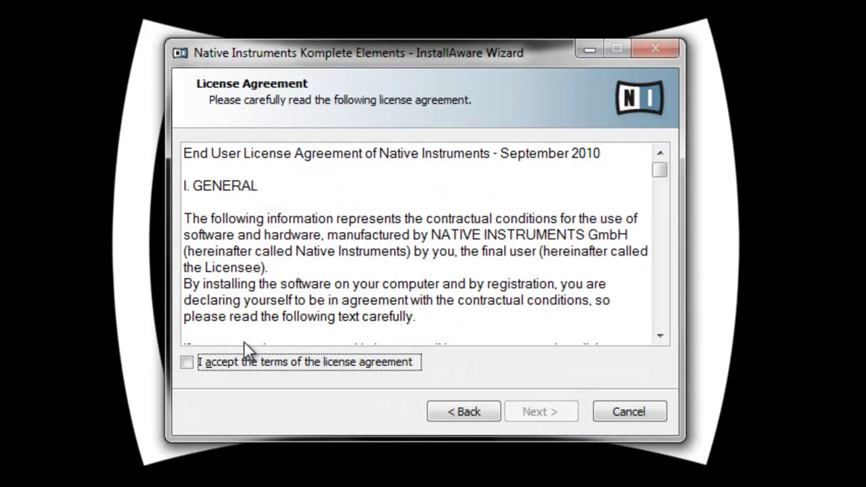
click(257, 365)
click(540, 410)
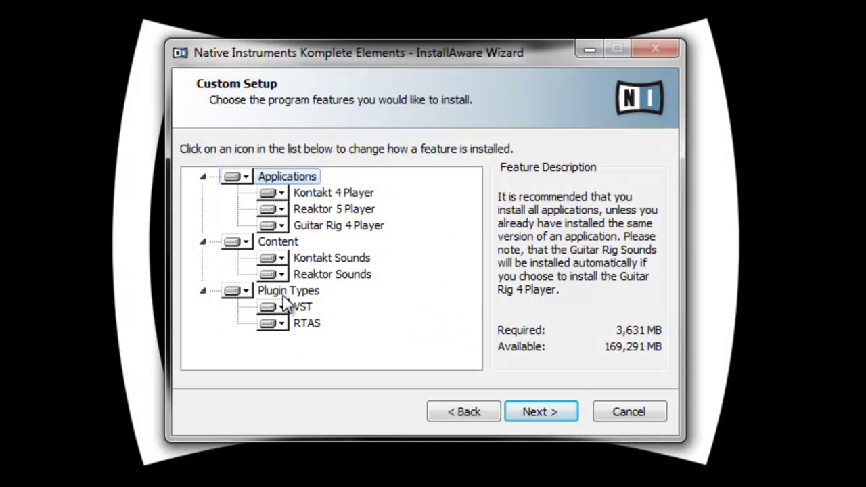
Step: Set the RTAS plugin format to 'Entire feature will be unavailable' and continue
click(285, 324)
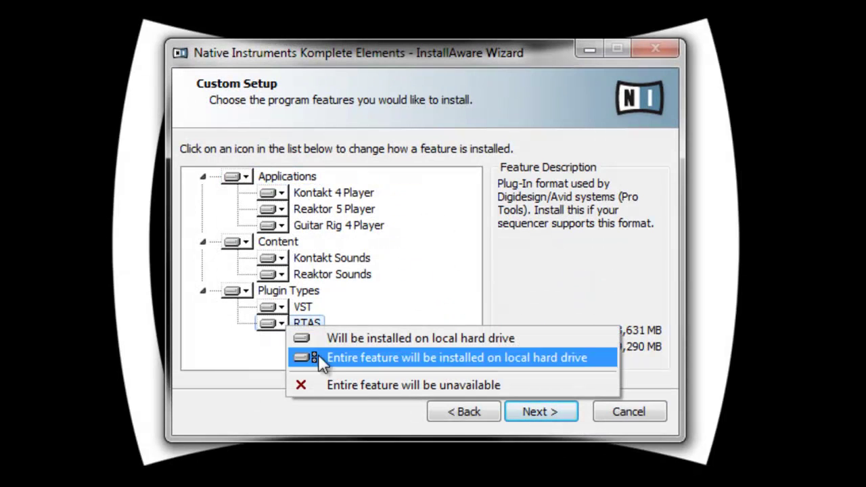
click(338, 384)
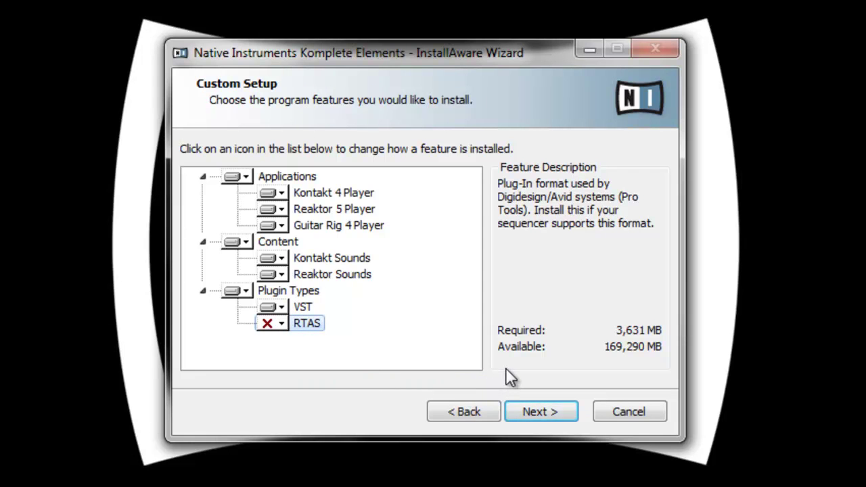
click(548, 423)
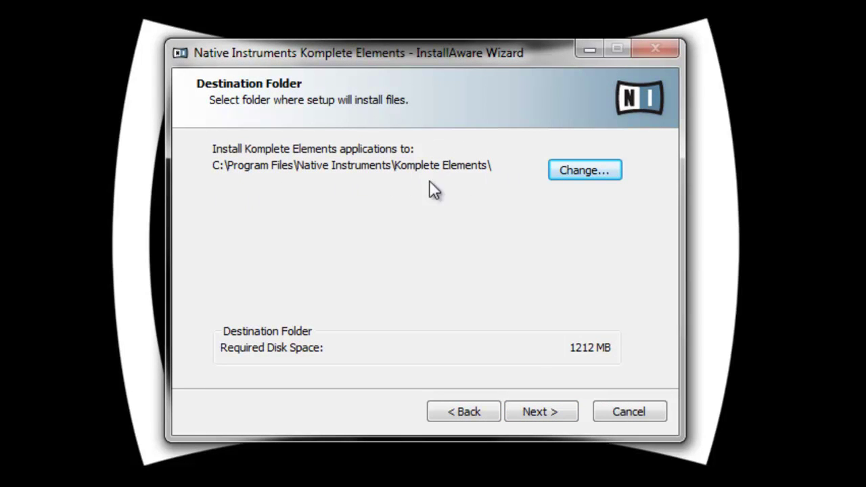
Step: Keep the default Komplete Elements application folder and continue to the VST plug-ins folder page
click(559, 411)
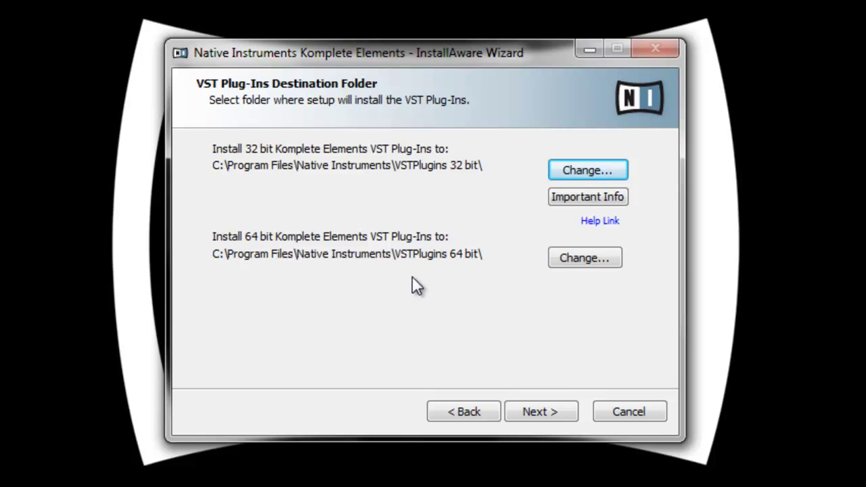
Step: Check in Windows Explorer that C:\Plugins contains 32 bit and 64 bit folders
key(super)
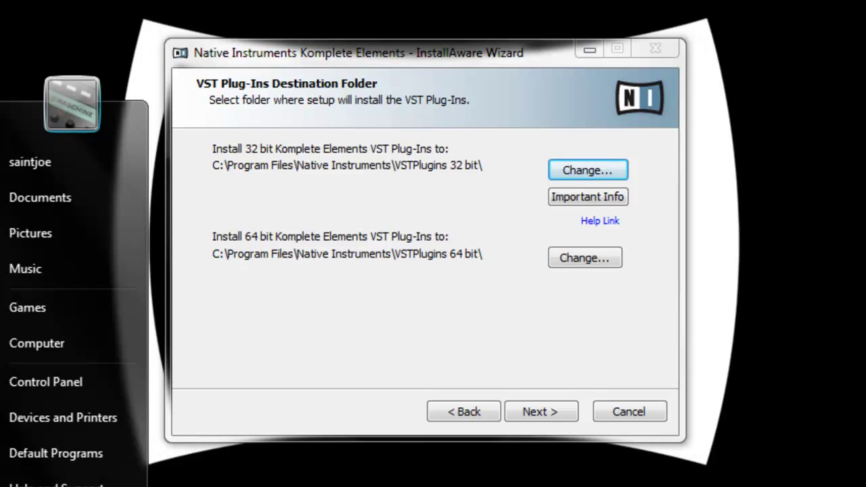
click(38, 349)
double_click(425, 95)
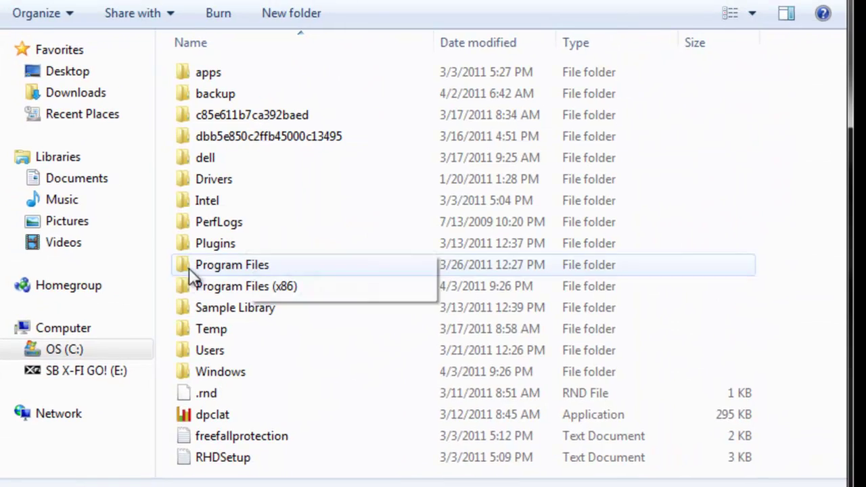
double_click(206, 250)
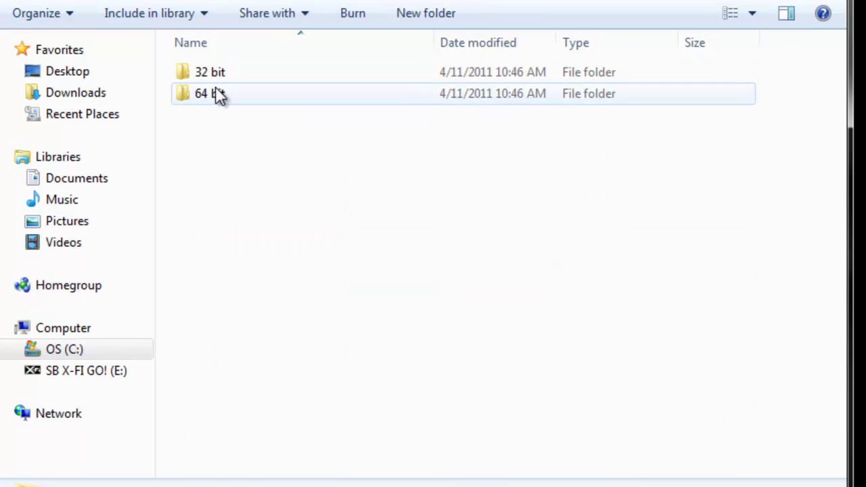
click(16, 2)
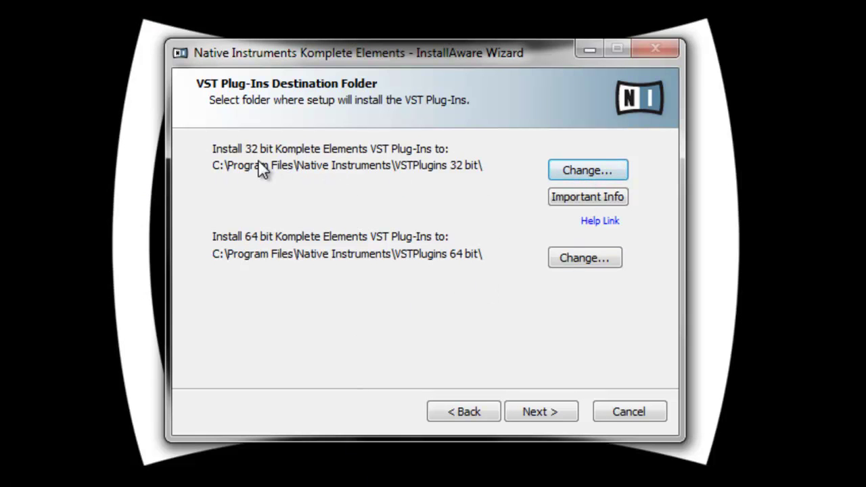
Step: Change the 32-bit VST plug-in destination to C:\Plugins\32 bit
click(577, 176)
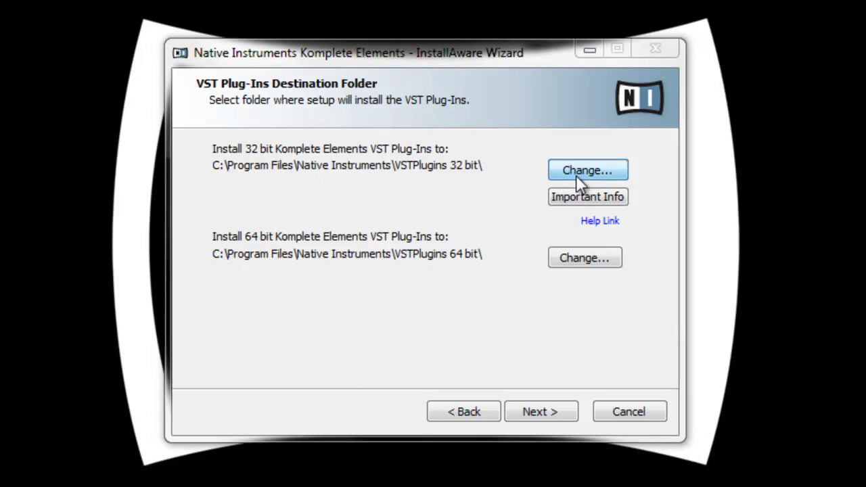
click(350, 238)
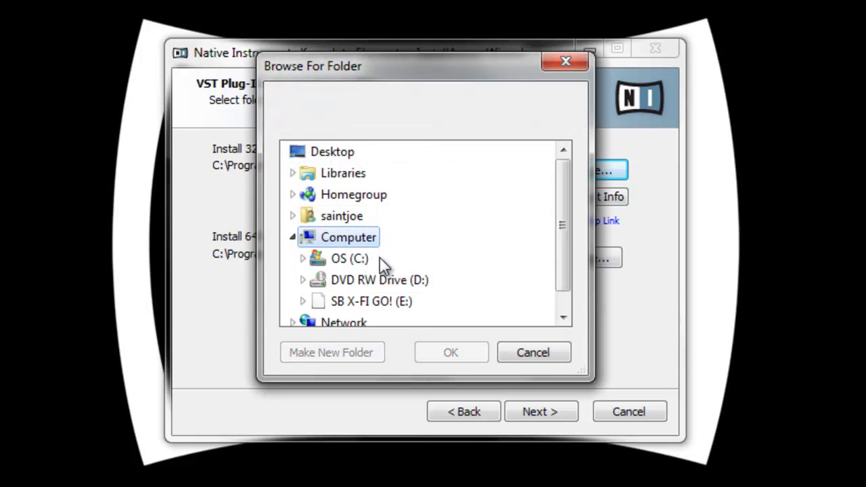
click(350, 260)
scroll(423, 274, down, 3)
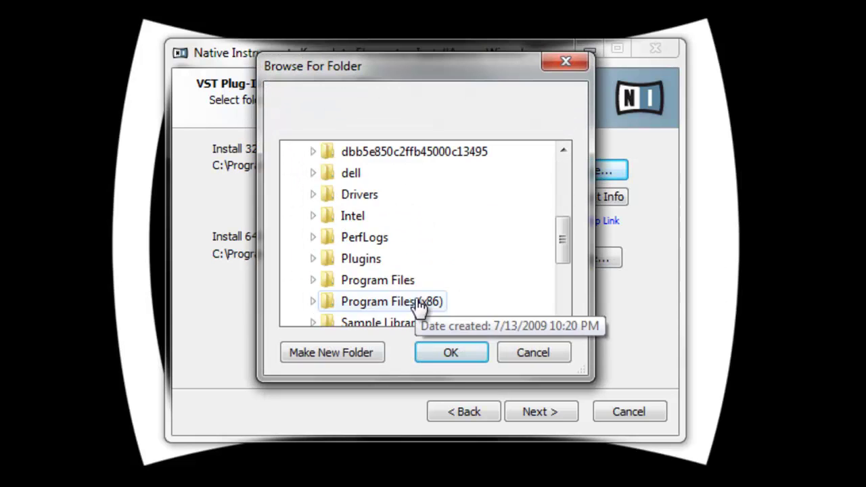
click(369, 259)
double_click(366, 262)
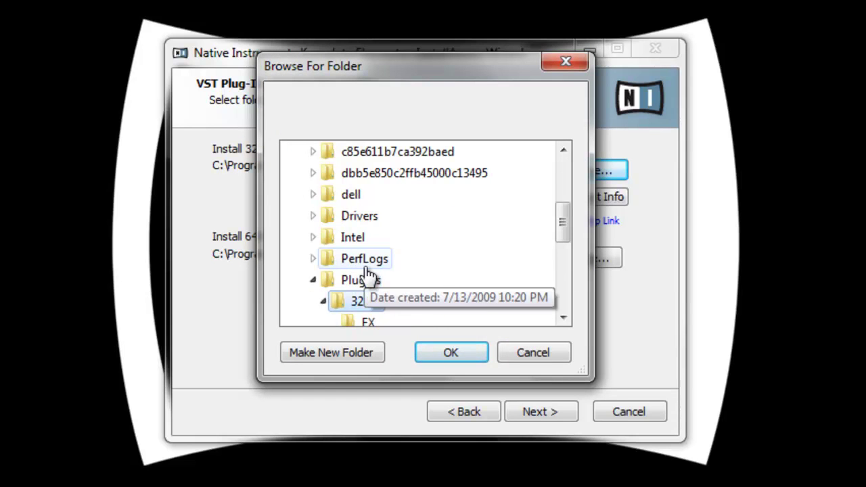
click(467, 350)
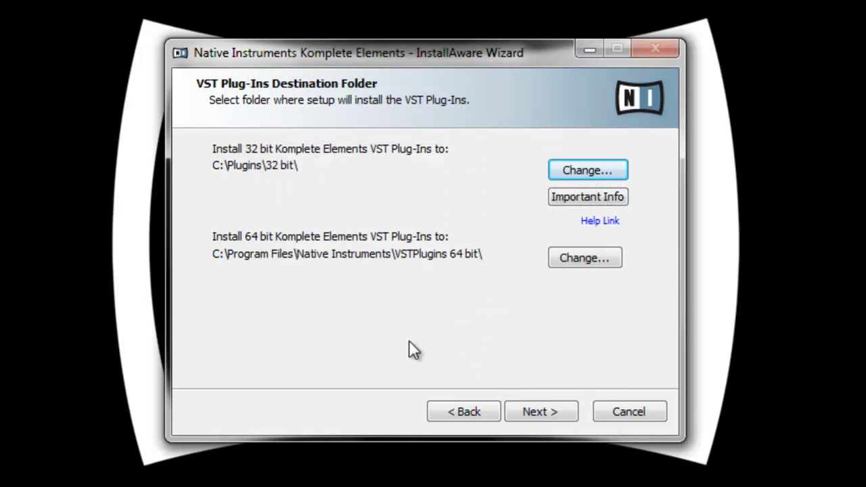
Step: Change the 64-bit VST plug-in destination to C:\Plugins\64 bit
click(586, 258)
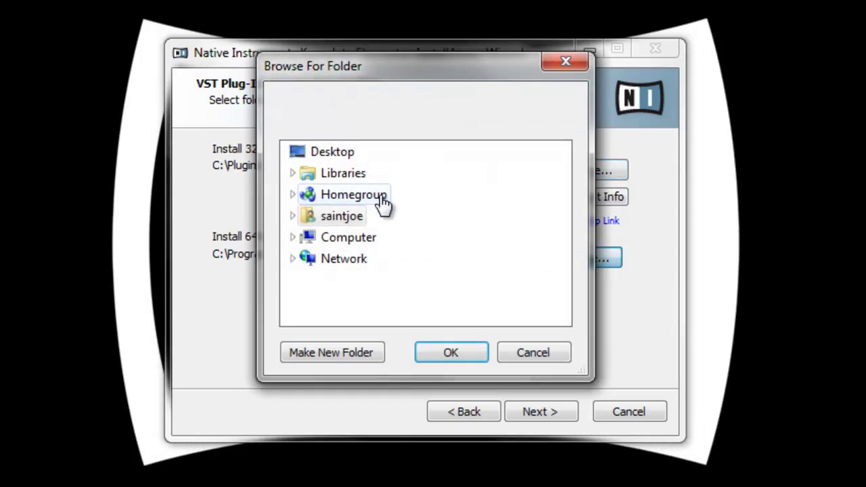
double_click(351, 238)
double_click(350, 259)
scroll(393, 267, down, 3)
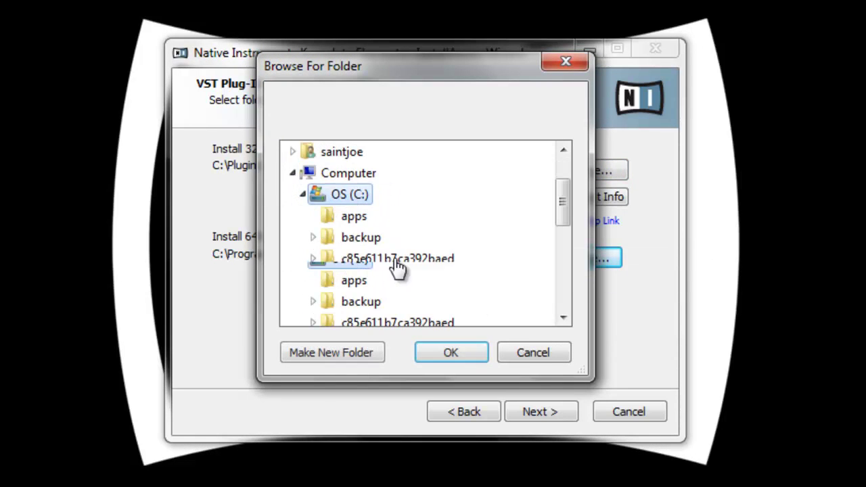
double_click(373, 264)
scroll(394, 237, down, 2)
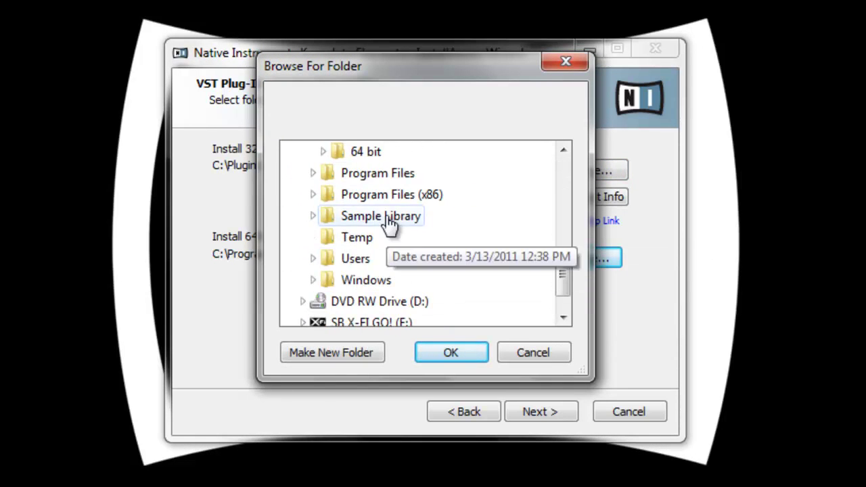
double_click(369, 152)
click(461, 359)
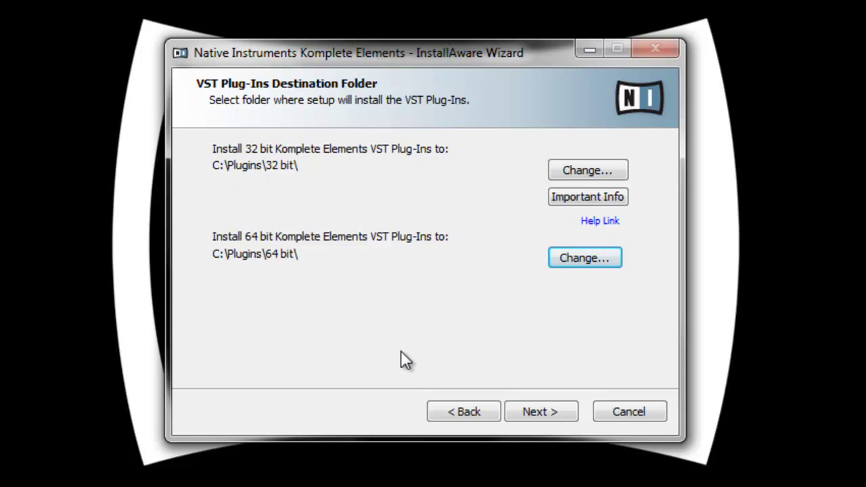
Step: Browse to Sample Library > Native Instruments as the library folder, then continue to the summary
click(536, 413)
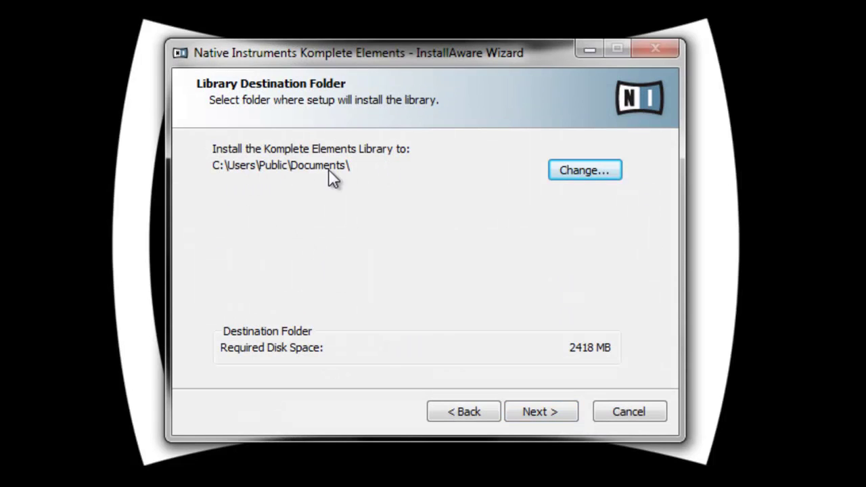
click(587, 170)
click(344, 238)
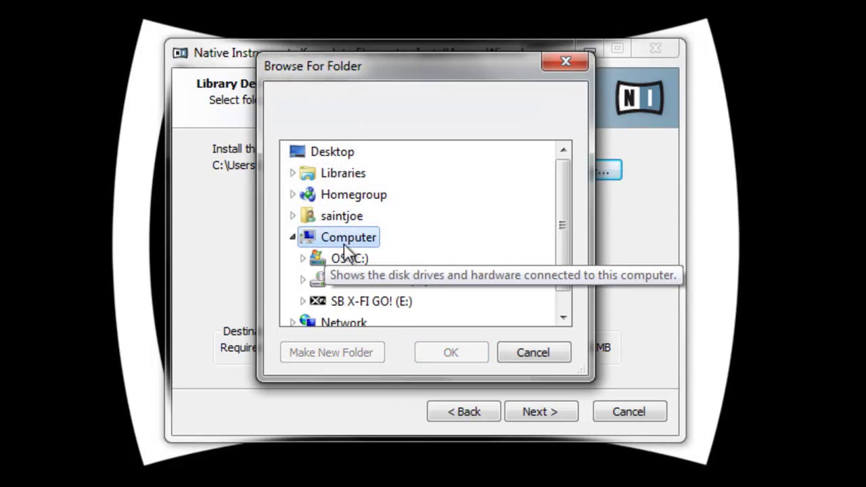
click(345, 259)
scroll(411, 282, down, 4)
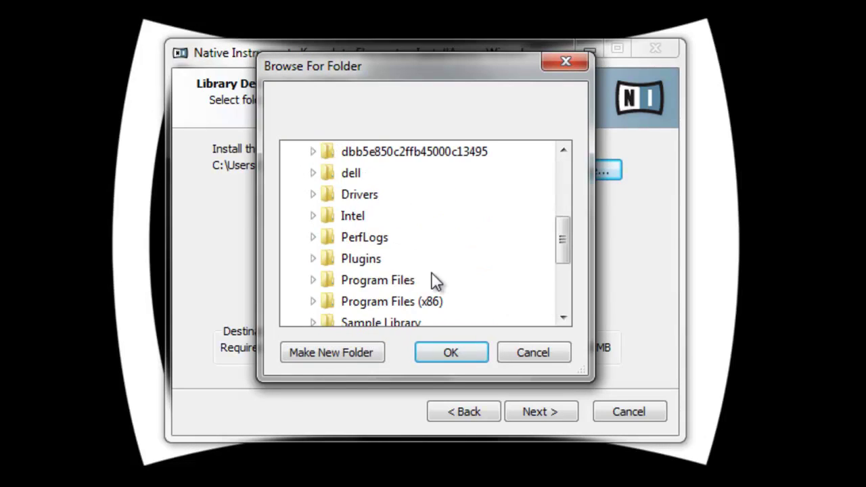
click(398, 266)
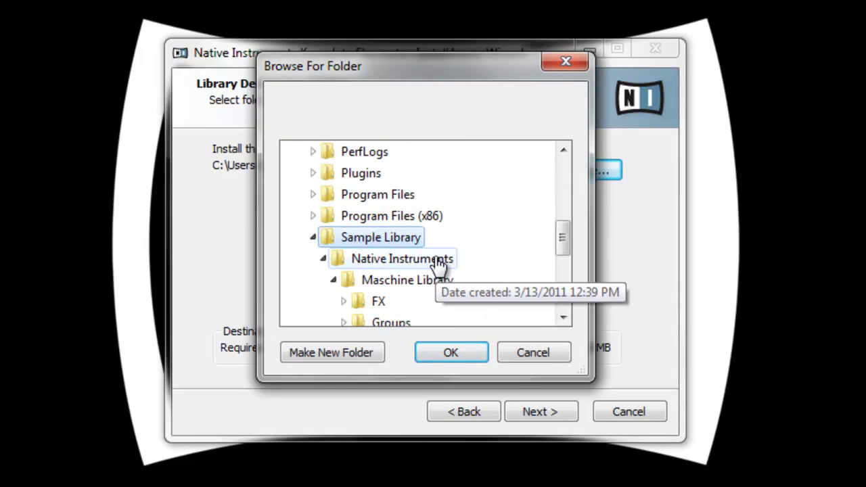
click(439, 266)
click(451, 353)
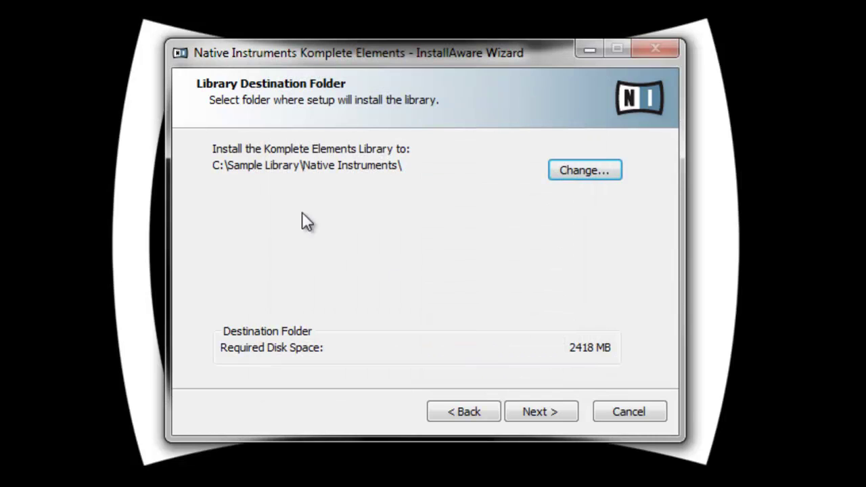
click(544, 414)
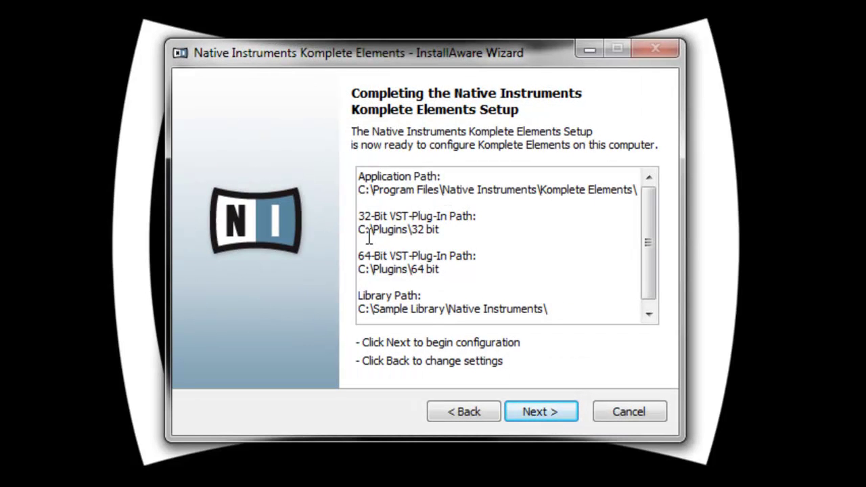
Step: Start the Komplete Elements installation and move the installer window aside while it runs
click(537, 414)
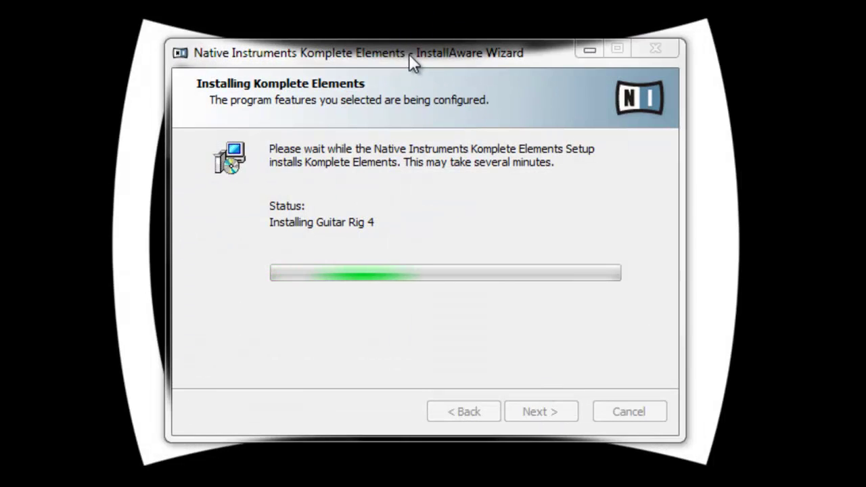
drag(394, 49, 364, 3)
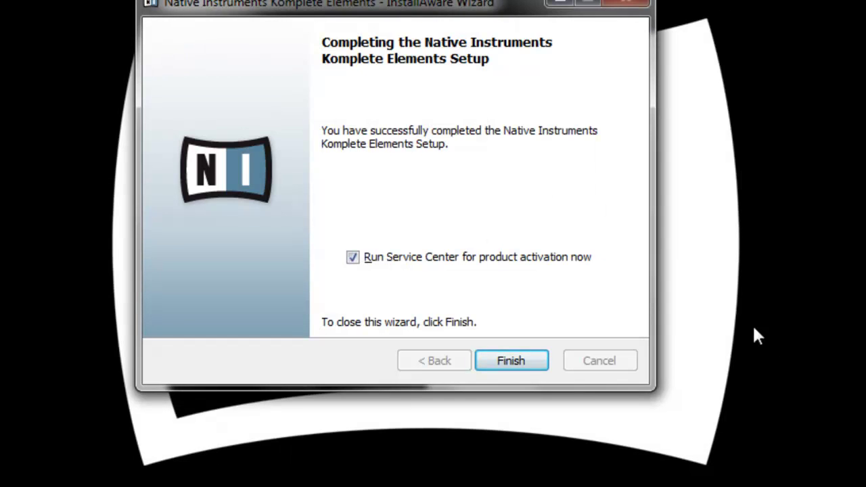
Step: Finish the installer so Service Center launches to activate Komplete Elements
click(534, 363)
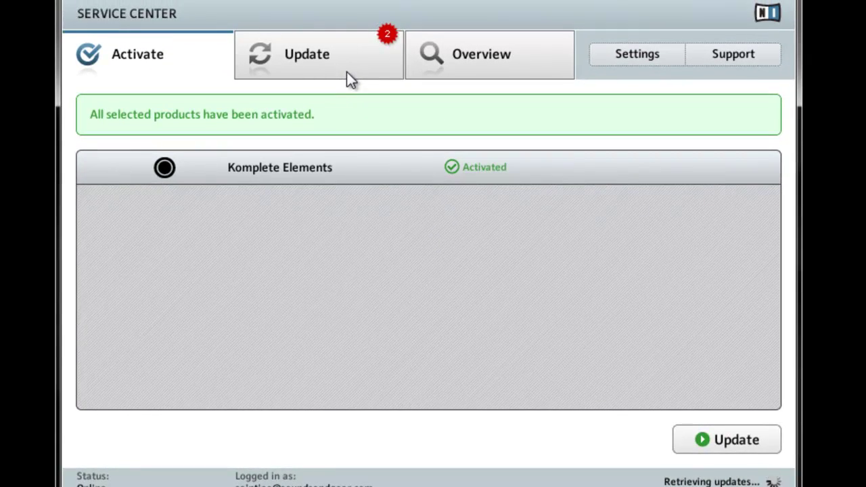
Step: View available updates, then close Guitar Rig 4 and Kontakt 4, dismissing the ASIO4ALL balloon
click(346, 72)
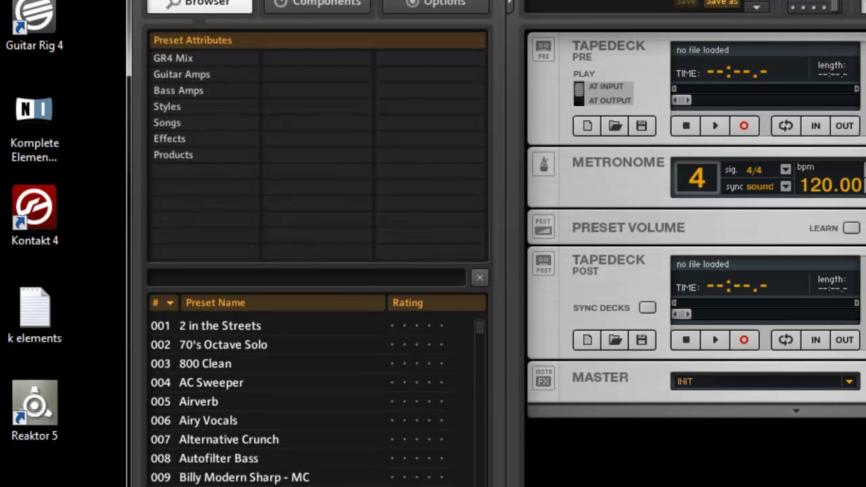
click(431, 1)
key(Escape)
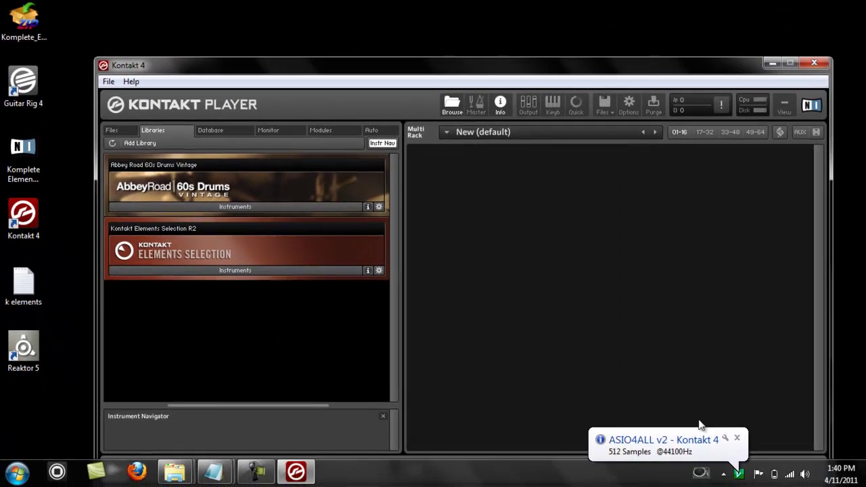
click(737, 435)
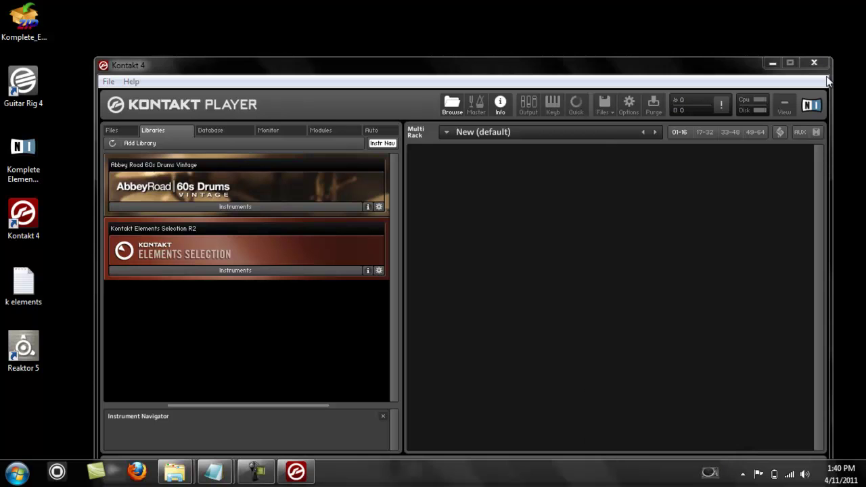
click(814, 62)
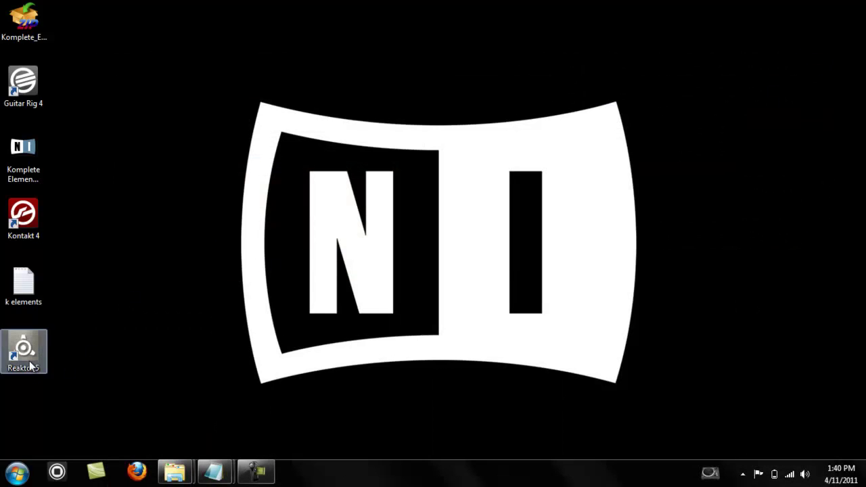
Step: Open Reaktor 5 from its desktop icon and close it again
double_click(30, 358)
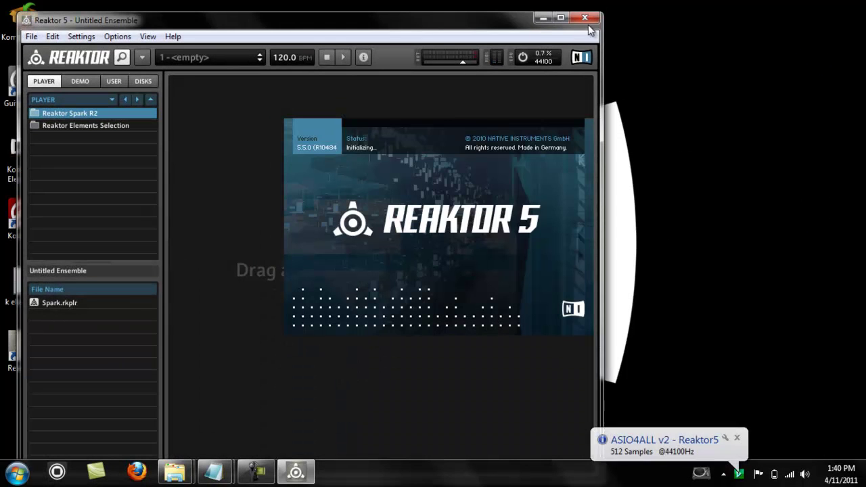
click(585, 18)
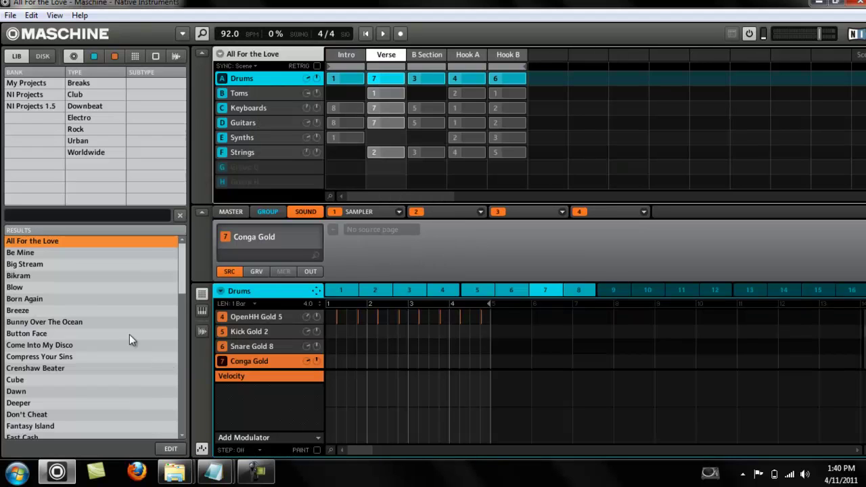
Step: Open Maschine's Preferences at the Plugins Locations page
click(10, 15)
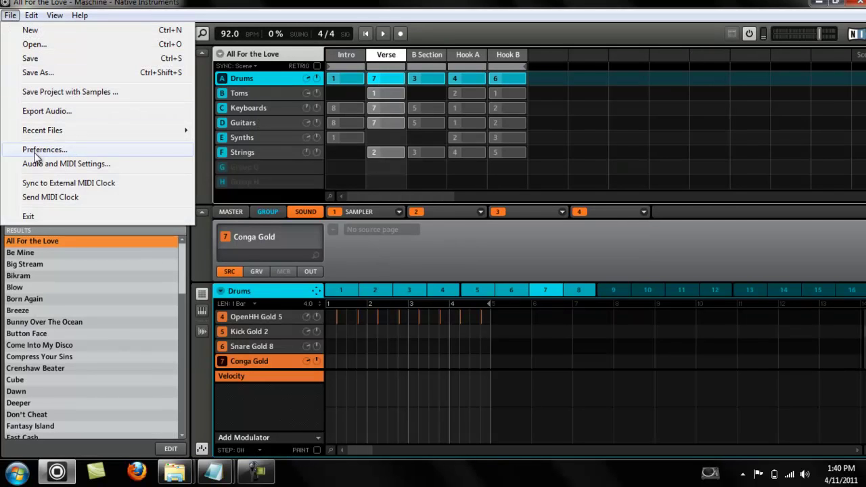
click(34, 152)
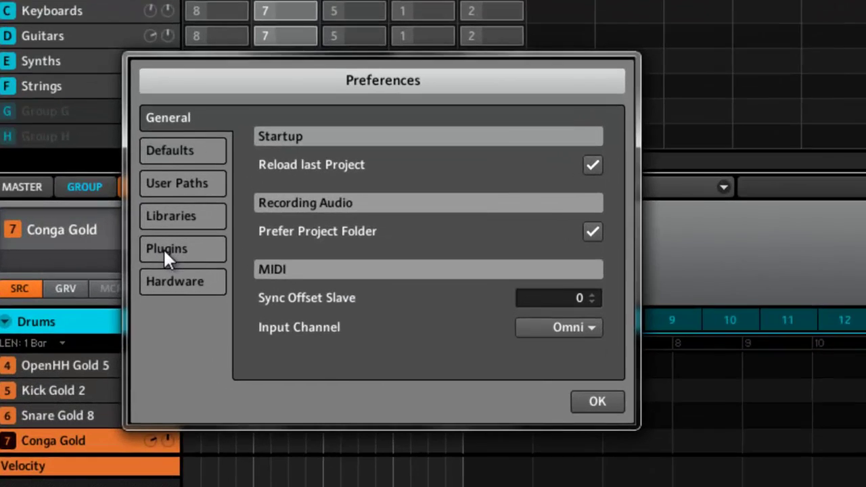
click(318, 247)
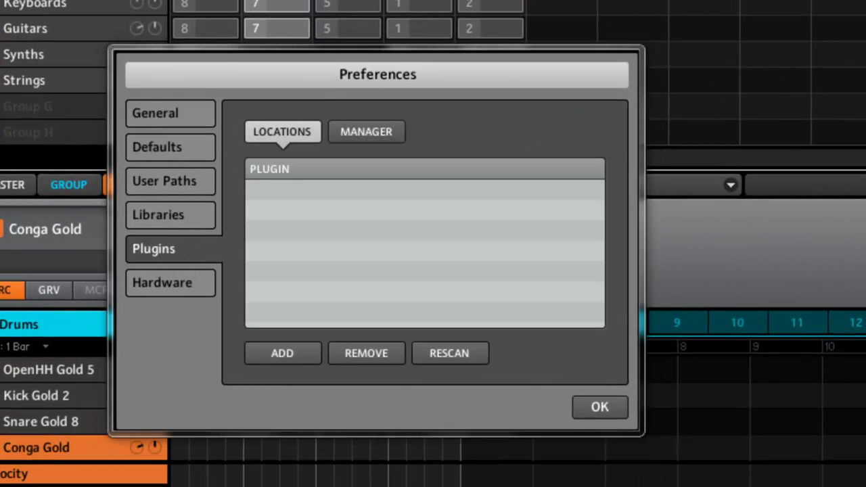
Step: Add C:\Plugins as a plugin location and rescan it for plugins
click(302, 359)
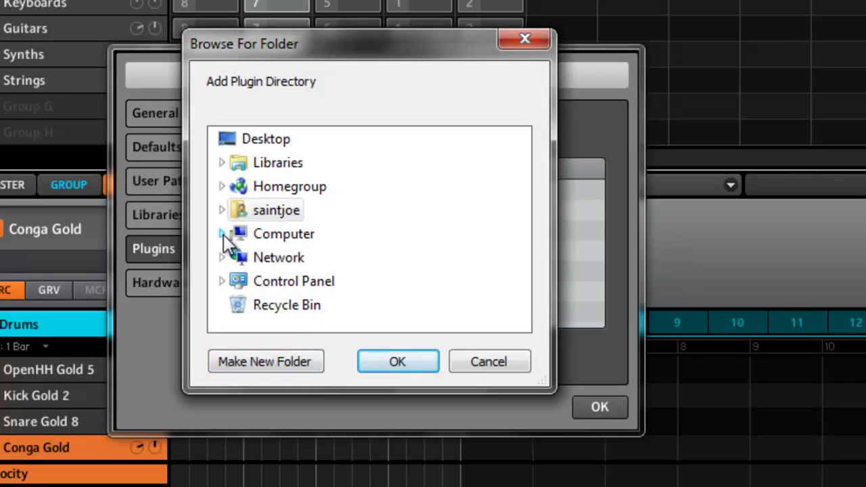
click(223, 235)
click(235, 257)
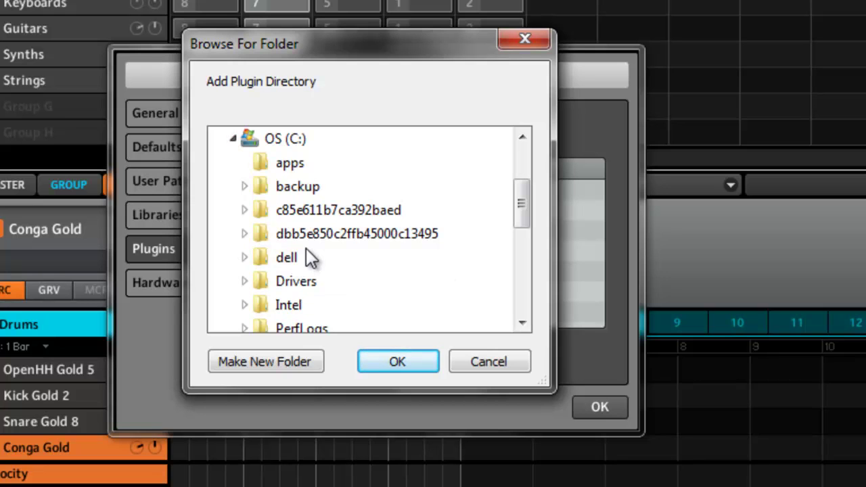
scroll(337, 301, down, 2)
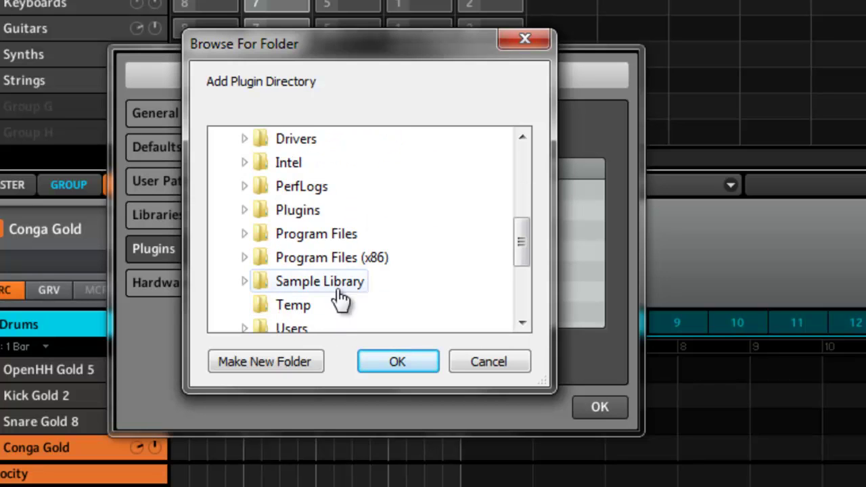
click(298, 211)
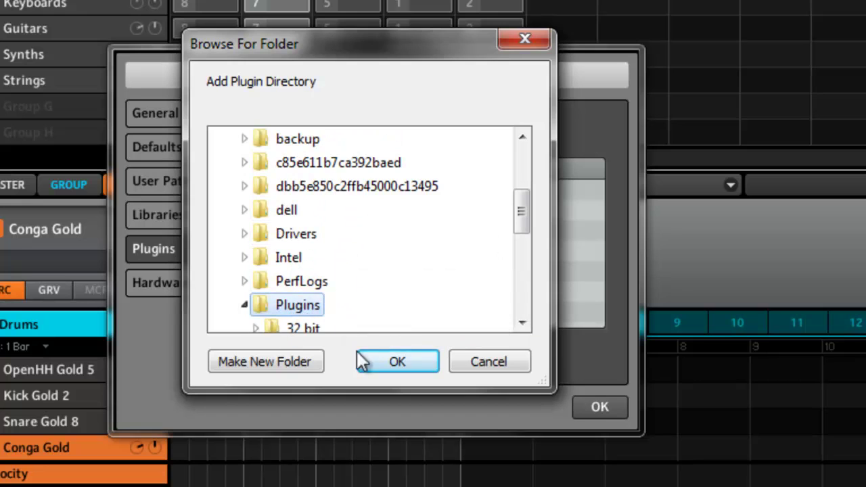
click(380, 361)
click(466, 368)
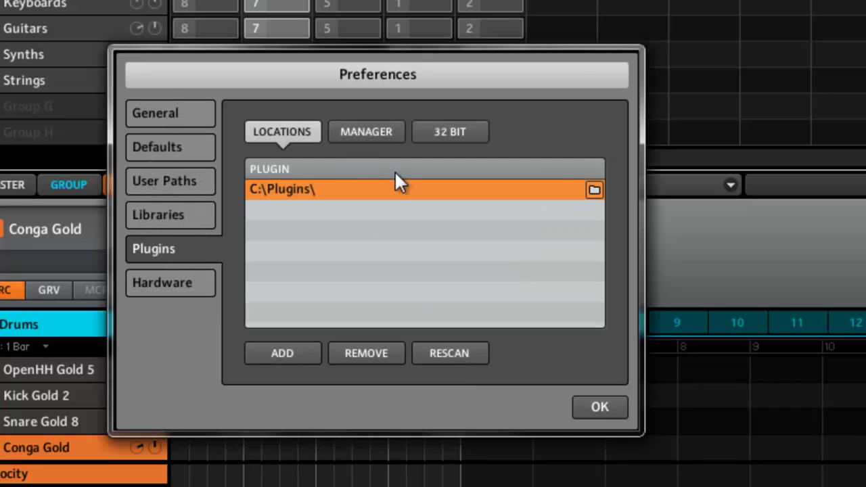
Step: Check the Manager and 32 Bit lists for Guitar Rig 4 and Kontakt 4, then close Preferences
click(370, 133)
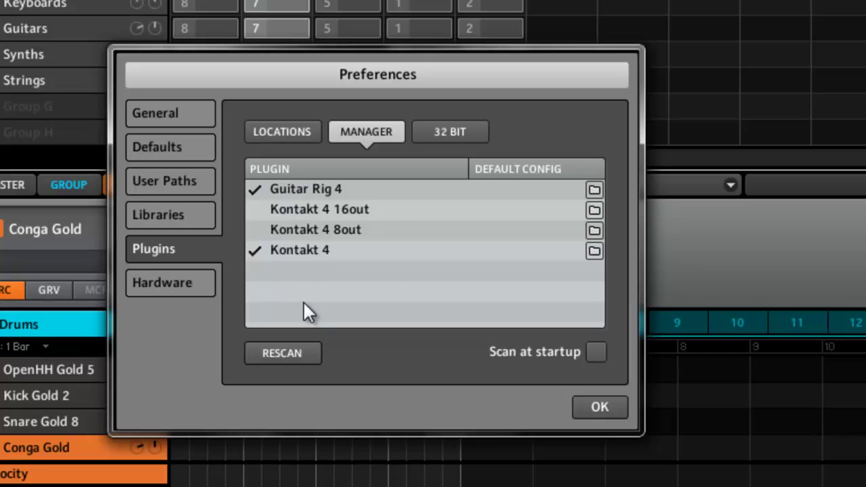
click(449, 134)
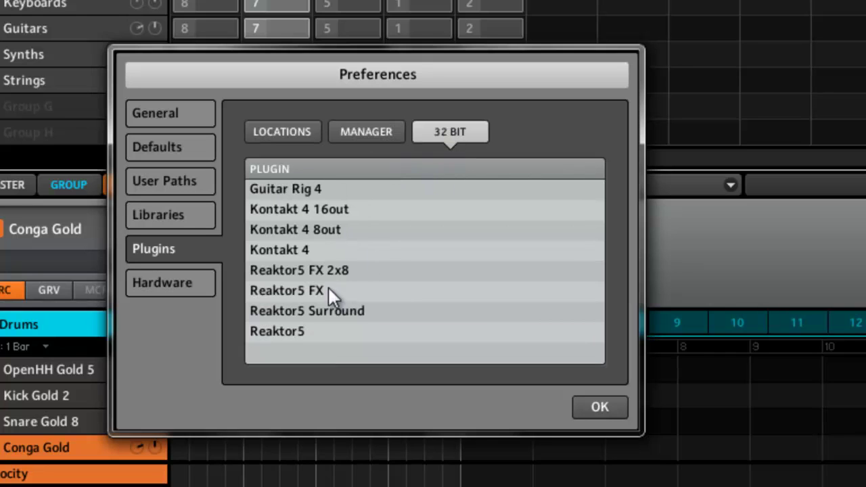
click(352, 133)
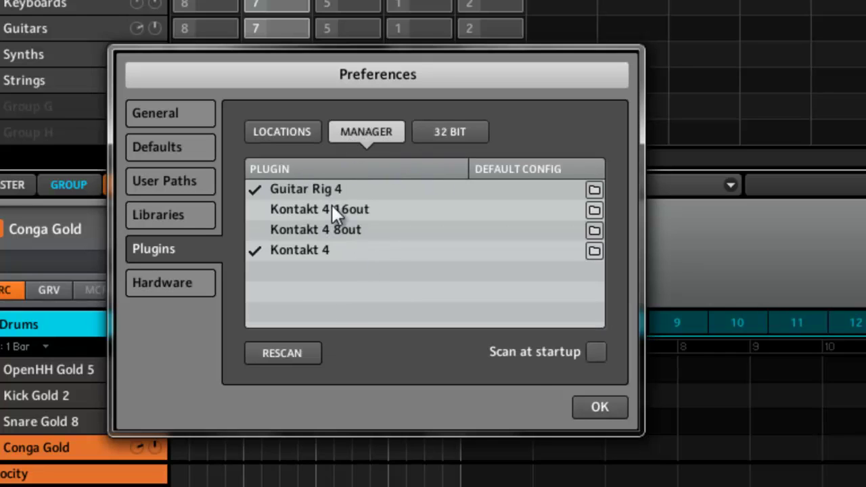
click(590, 411)
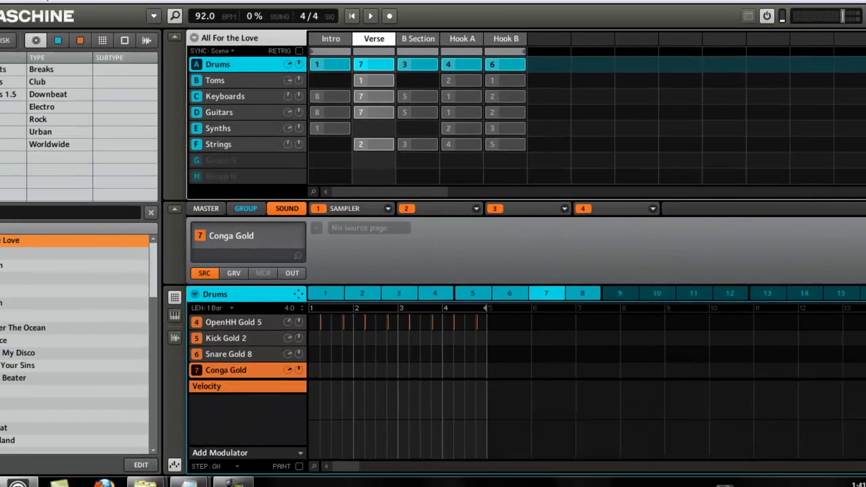
Step: Load a Kontakt 4 plugin into Sound 1's first slot
click(10, 15)
key(Escape)
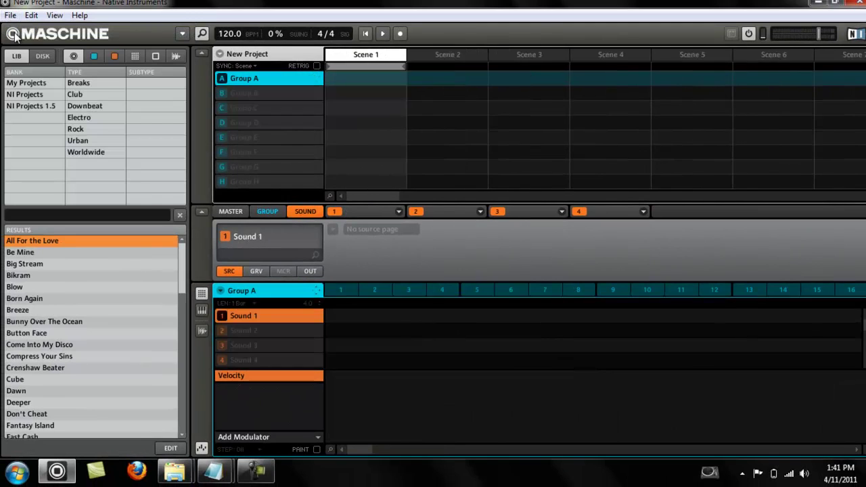
click(398, 211)
mouse_move(374, 278)
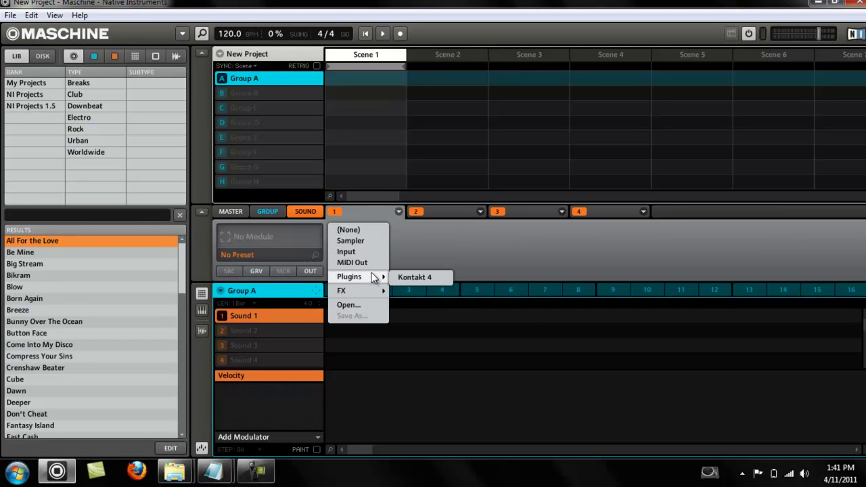
click(404, 277)
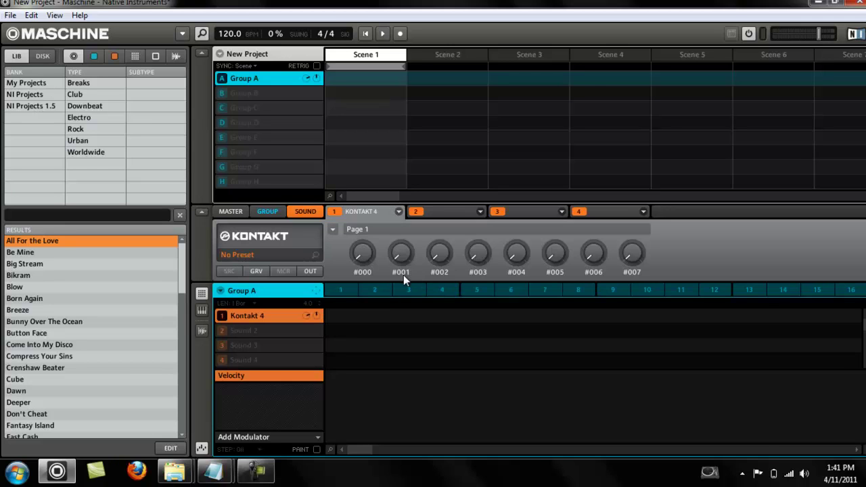
Step: Load the Abbey Road Early 60s Kit Vintage drum kit into Kontakt's Multi Rack
click(267, 230)
click(123, 158)
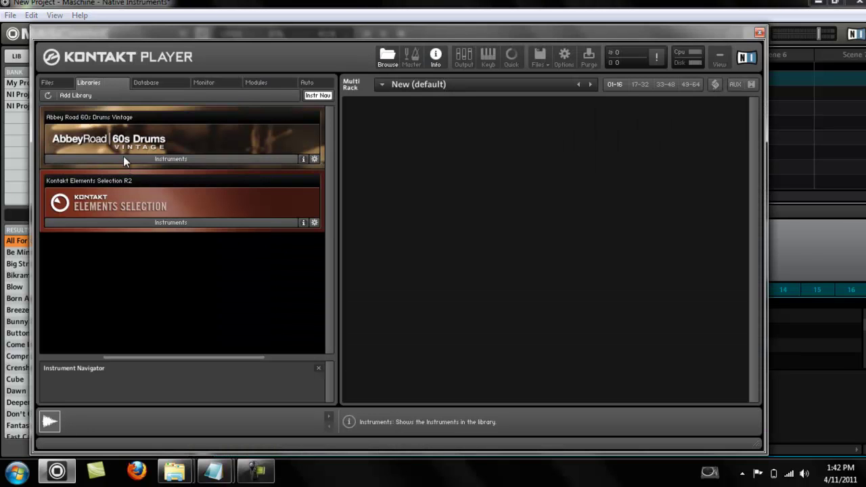
drag(115, 176, 482, 148)
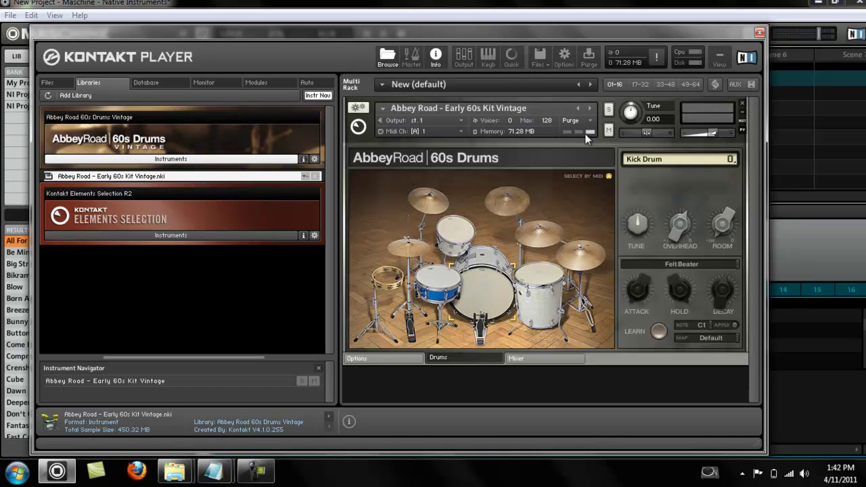
click(759, 32)
Step: Select Sound 2 and load Kontakt 4 into its first slot
click(274, 332)
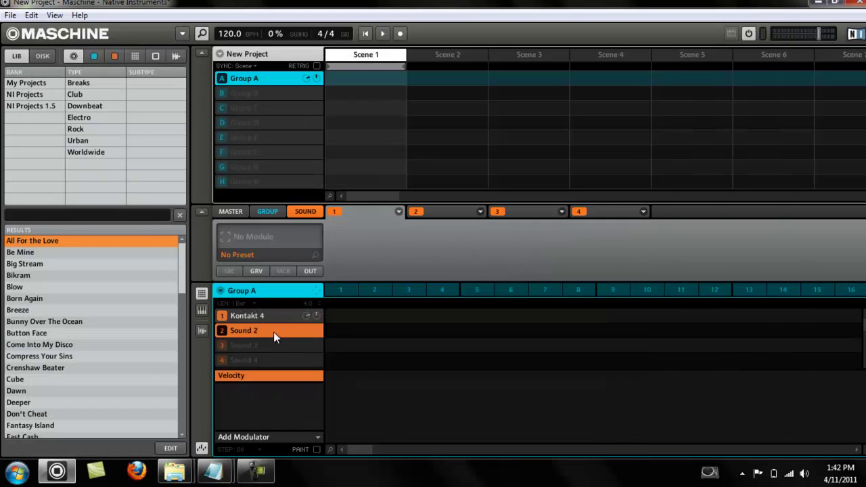
click(399, 212)
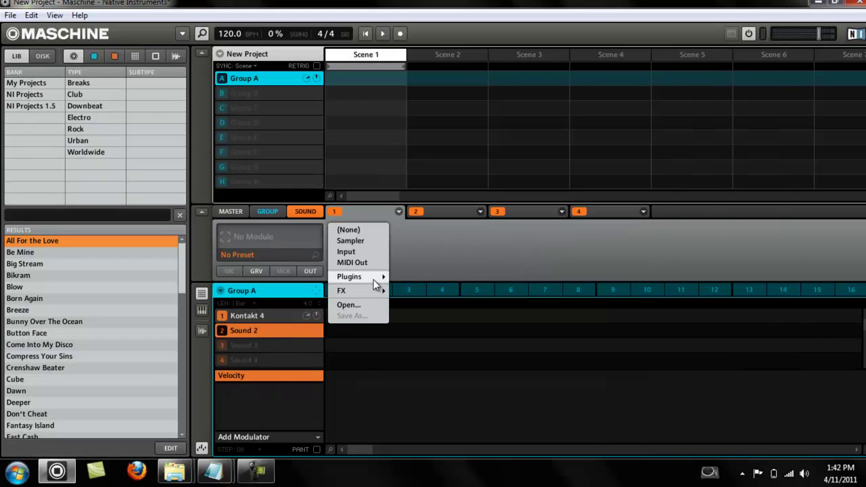
mouse_move(376, 278)
click(414, 277)
Step: Load HandySound from Elements Selection > Vintage > Electronic Toys into Kontakt's Multi Rack
click(316, 229)
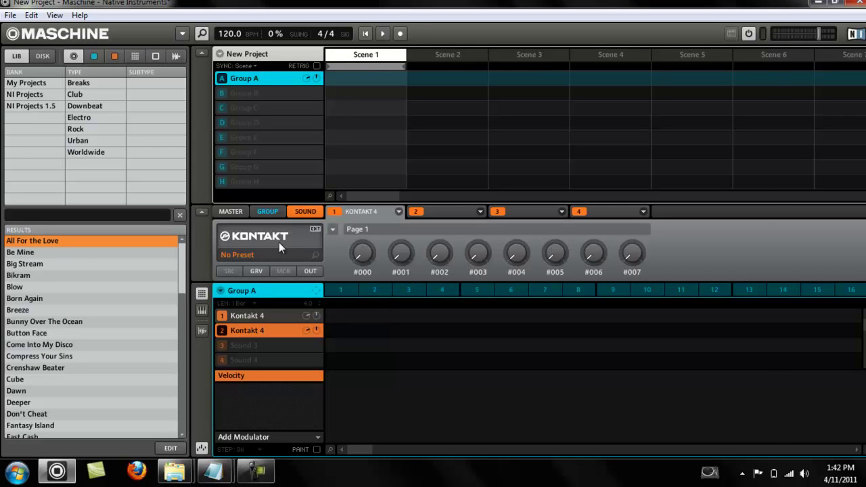
click(162, 226)
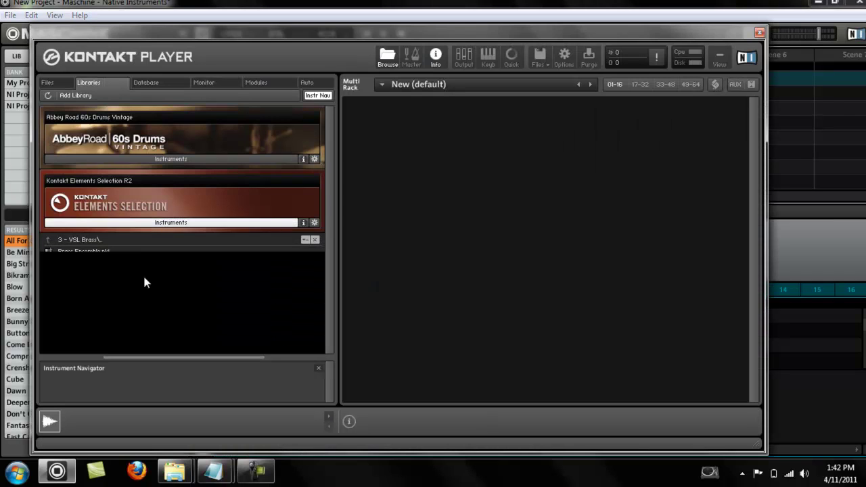
double_click(100, 240)
double_click(100, 240)
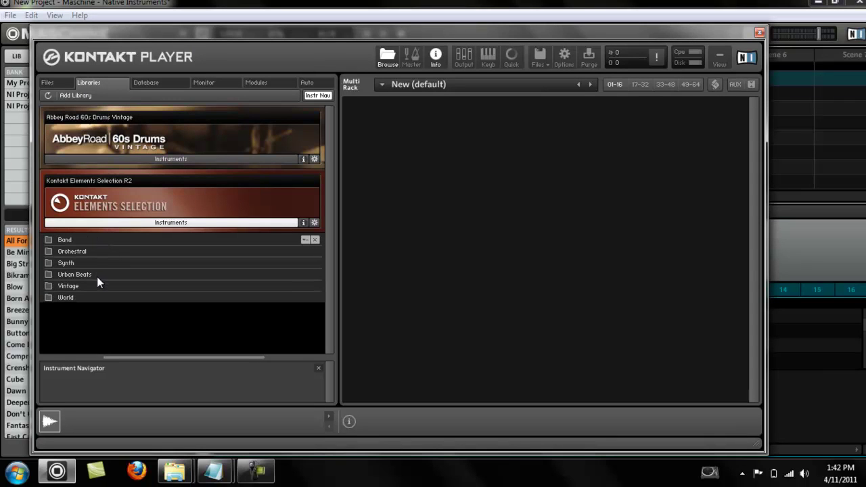
double_click(96, 287)
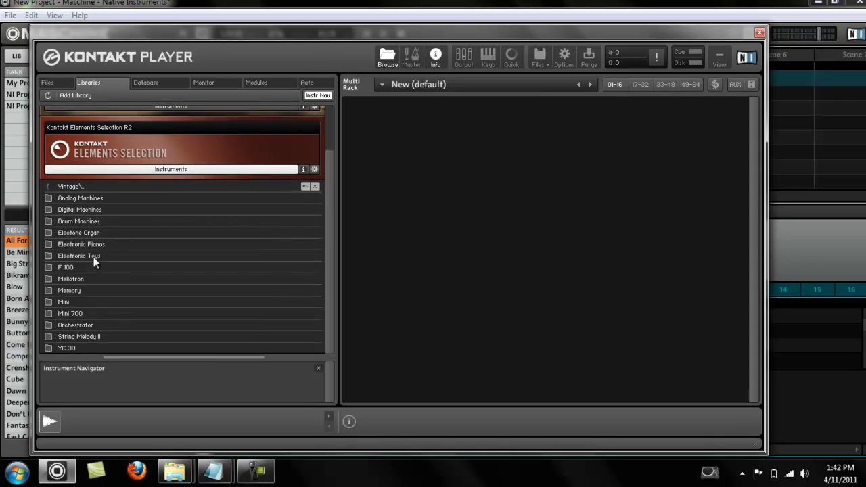
double_click(93, 257)
drag(90, 258, 377, 173)
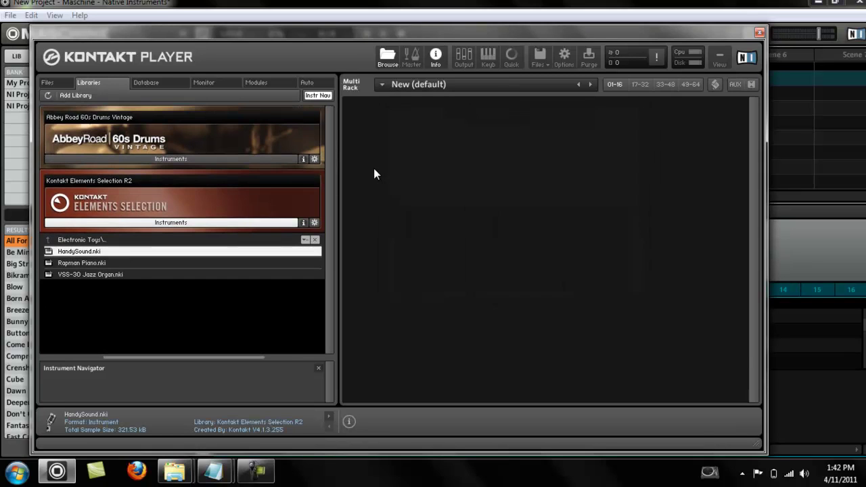
click(760, 32)
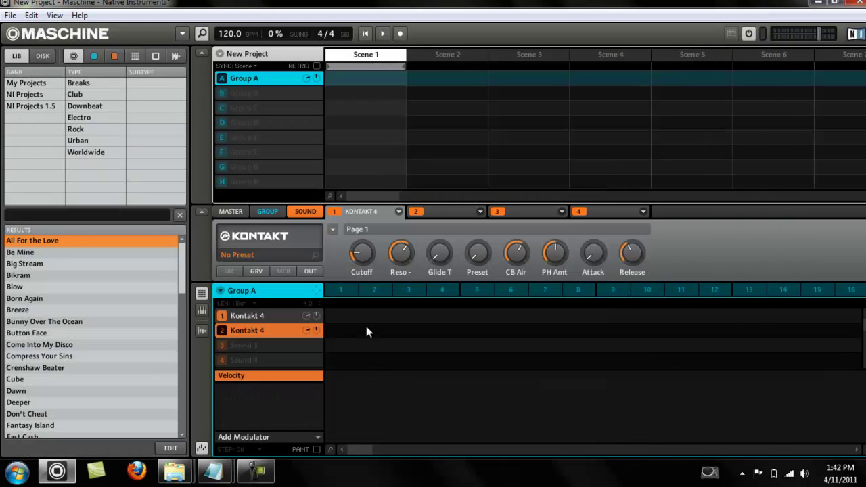
Step: Load Guitar Rig 4 as an effect in Sound 2's second slot
click(450, 214)
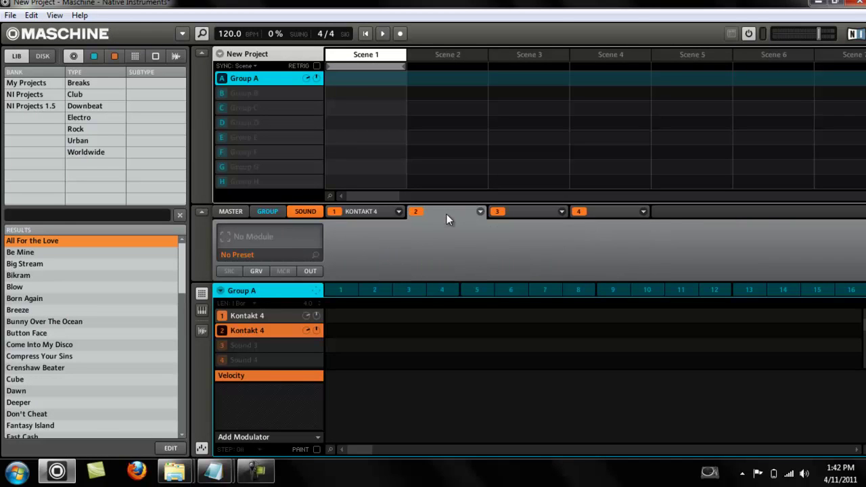
click(480, 211)
mouse_move(465, 425)
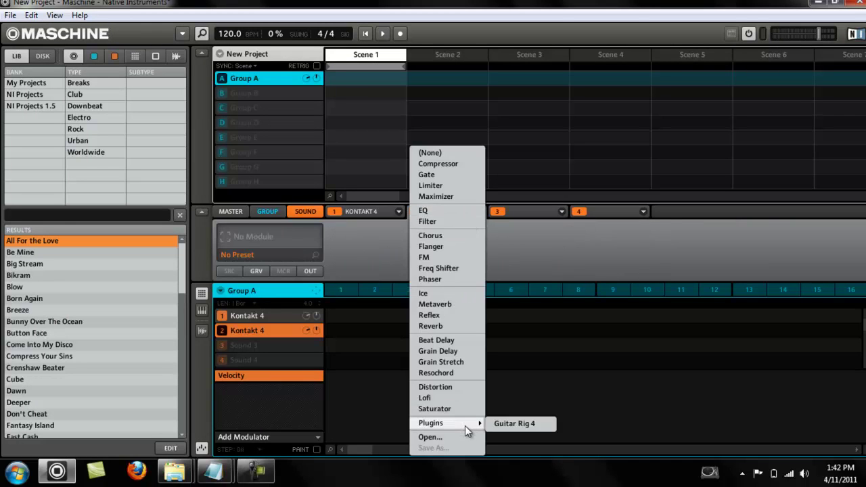
click(505, 426)
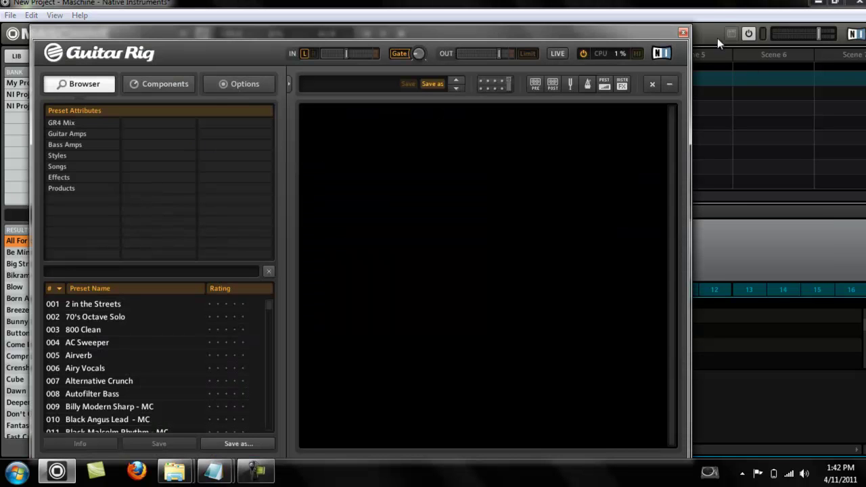
click(682, 32)
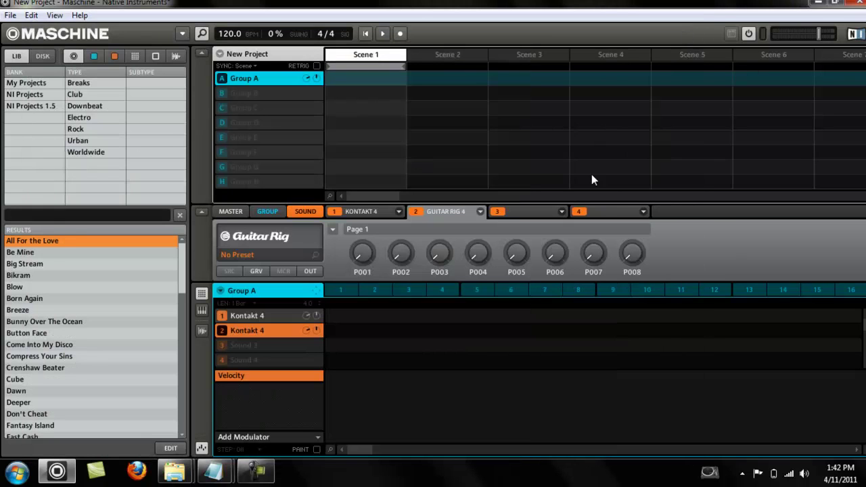
Step: Set the second slot back to (None), leaving only Kontakt 4 on Sound 2
click(480, 212)
mouse_move(472, 416)
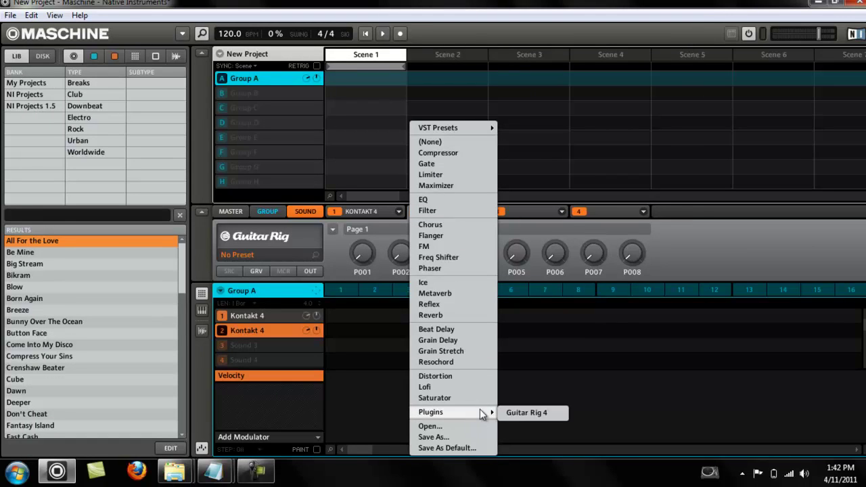
click(462, 145)
click(371, 212)
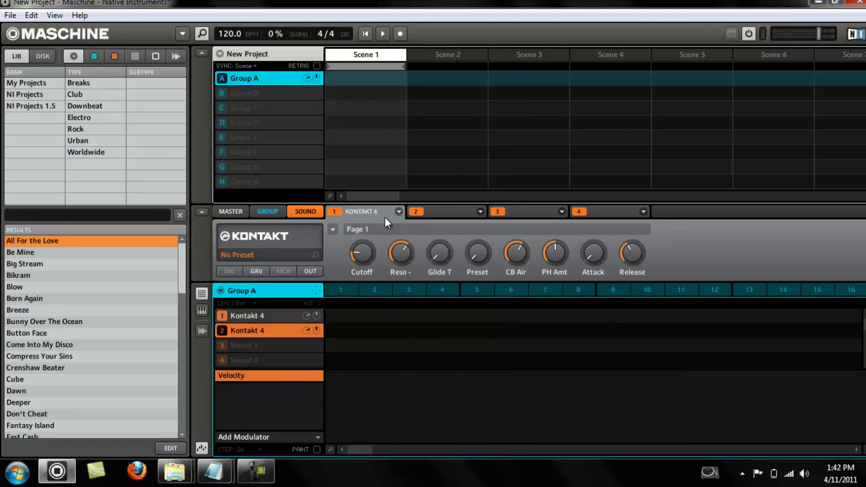
Step: Review the Plugins Locations, Manager and 32 Bit tabs, then confirm with OK to rescan plugins
click(10, 15)
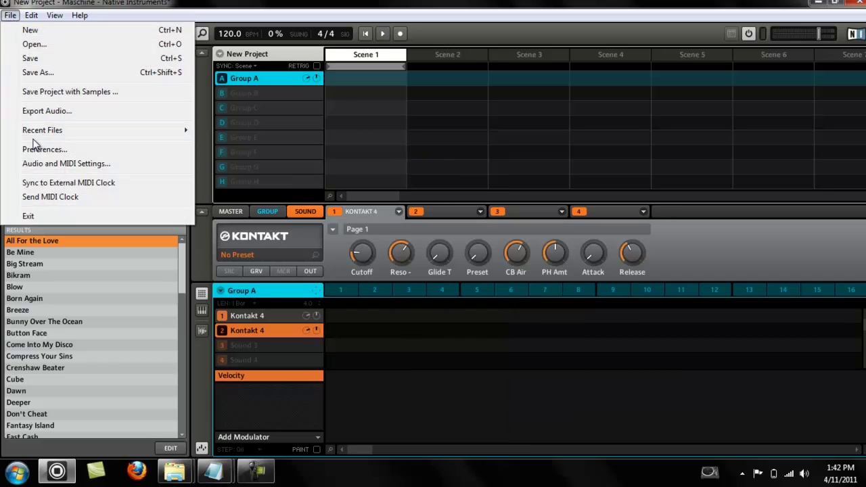
click(38, 150)
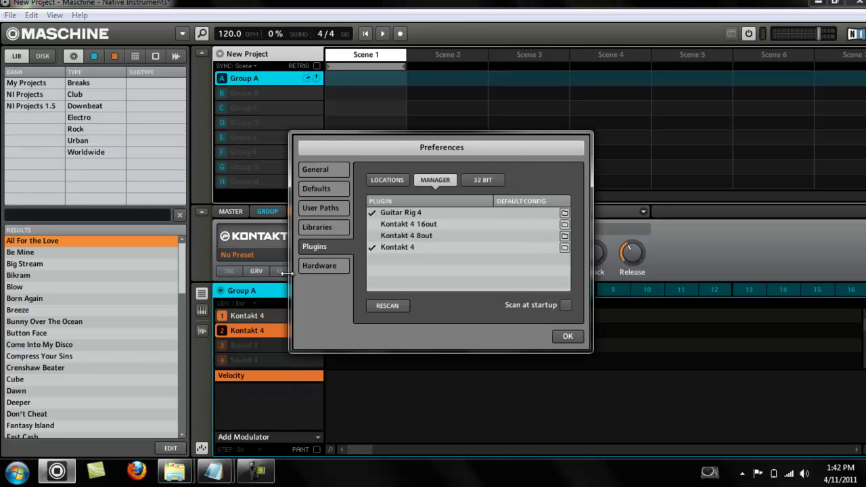
click(391, 179)
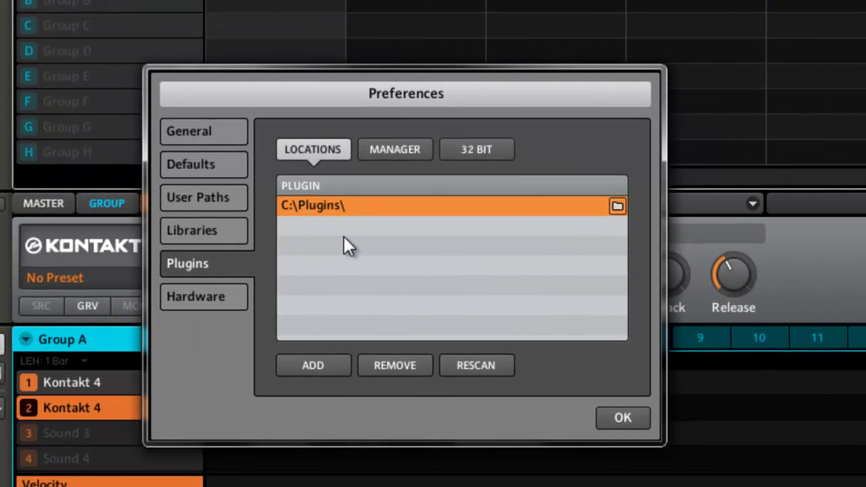
click(399, 151)
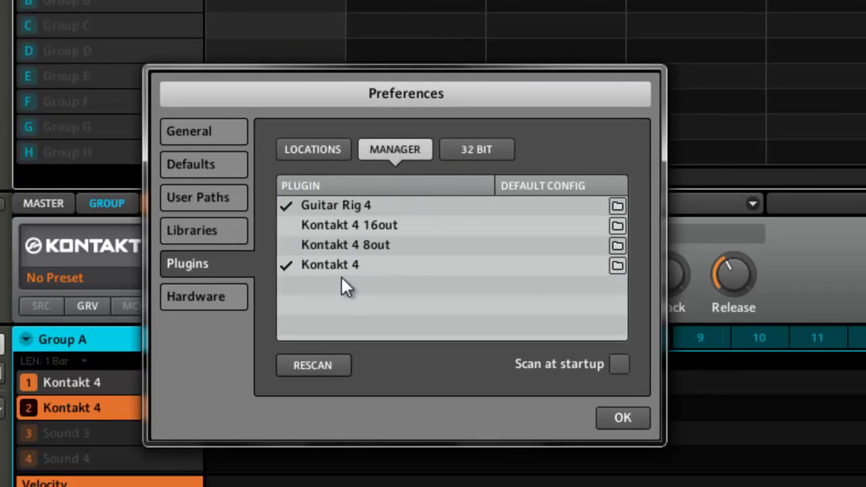
click(474, 163)
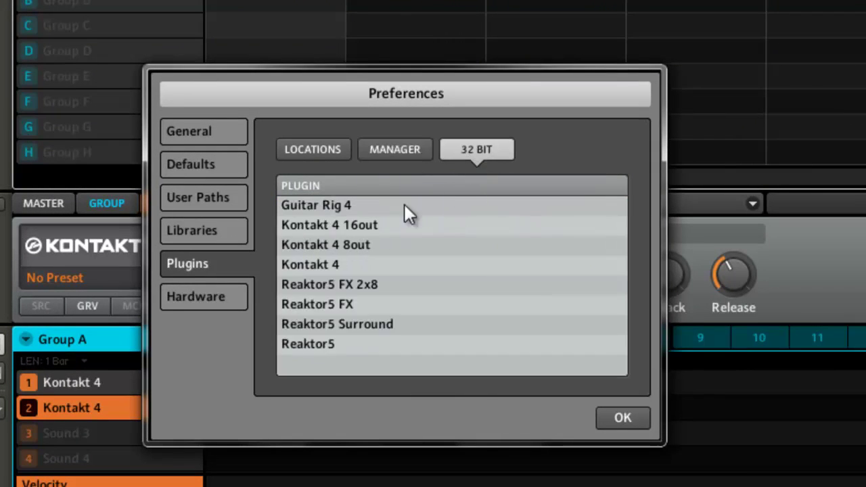
click(387, 152)
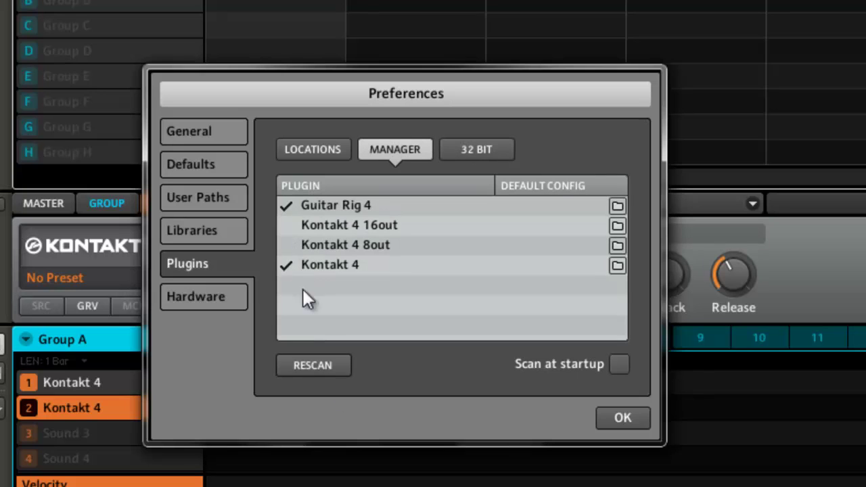
click(633, 418)
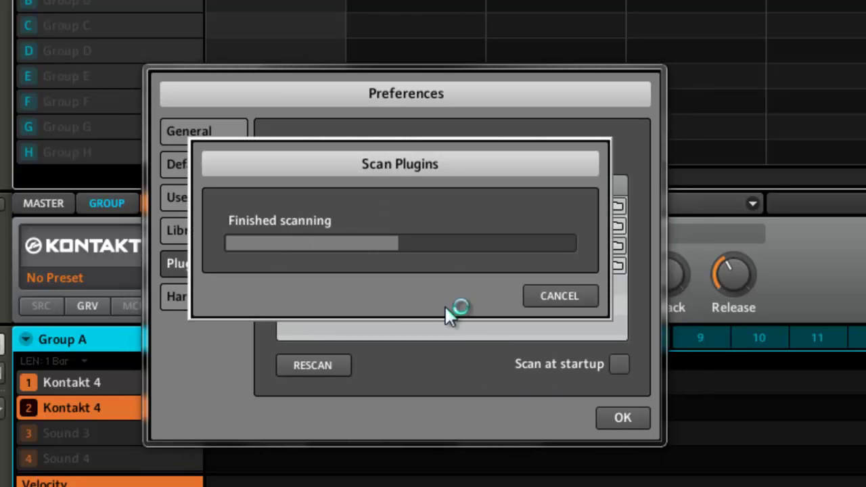